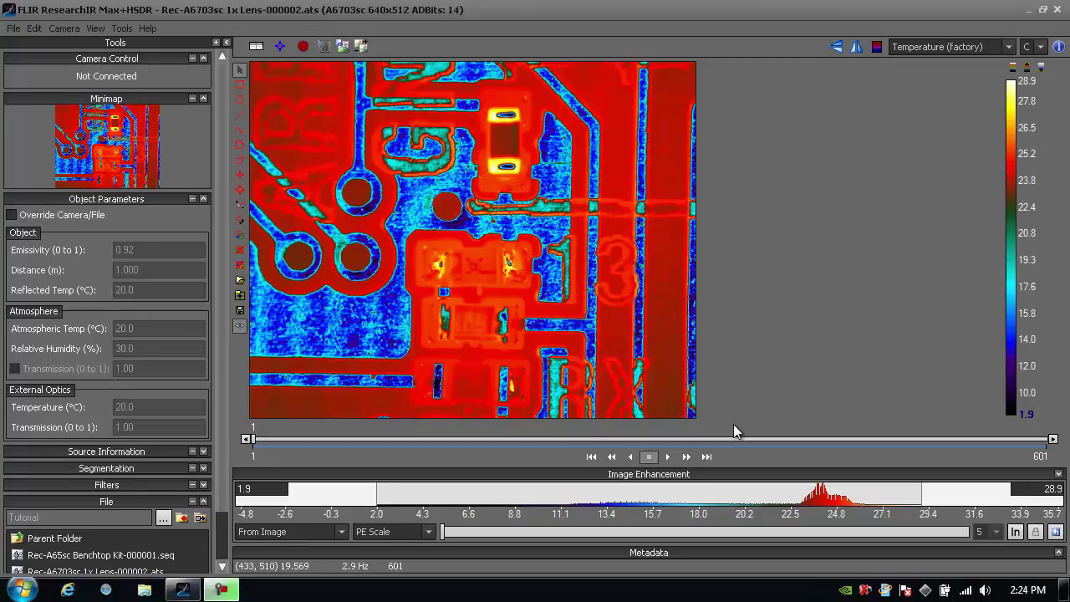
# Step: Play part of the thermal recording and return to its first frame
pyautogui.click(668, 456)
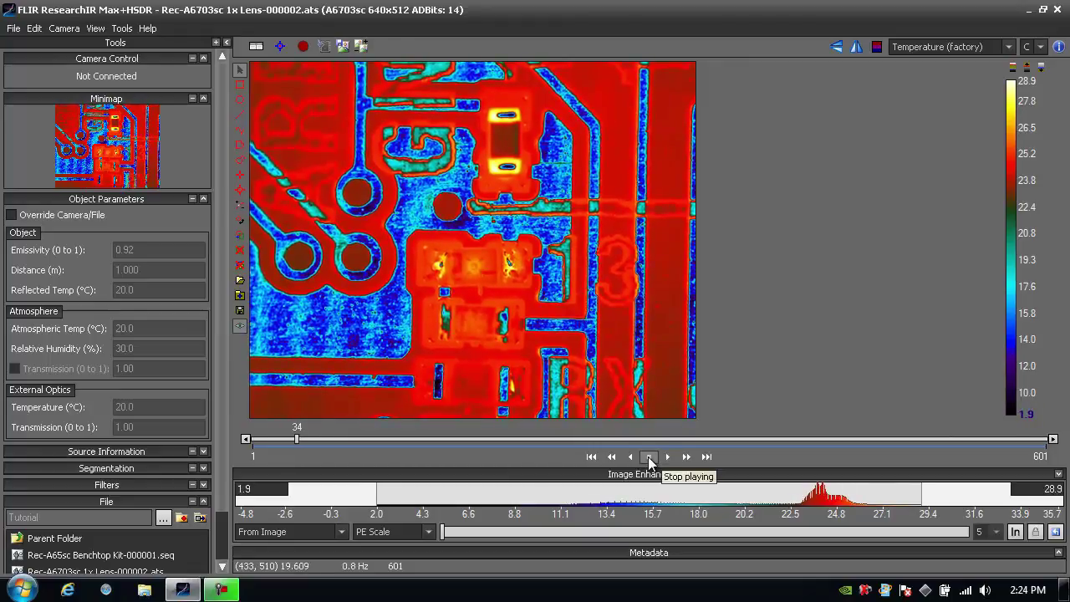
pyautogui.click(591, 457)
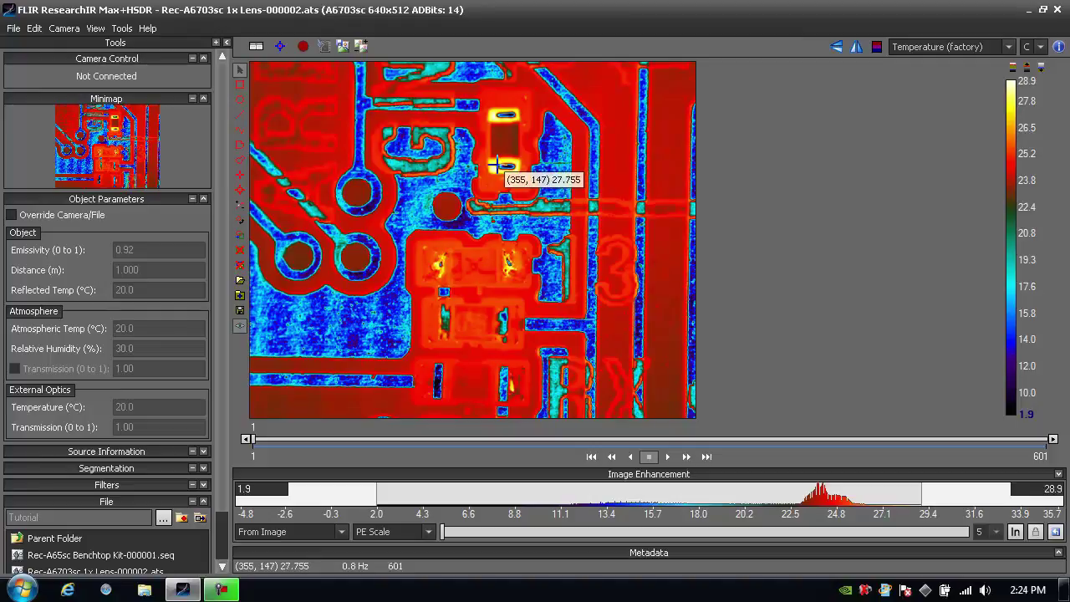
# Step: Draw a box ROI of about 3570 pixels between the two bright contacts of the component below the one with bright end caps
pyautogui.click(240, 85)
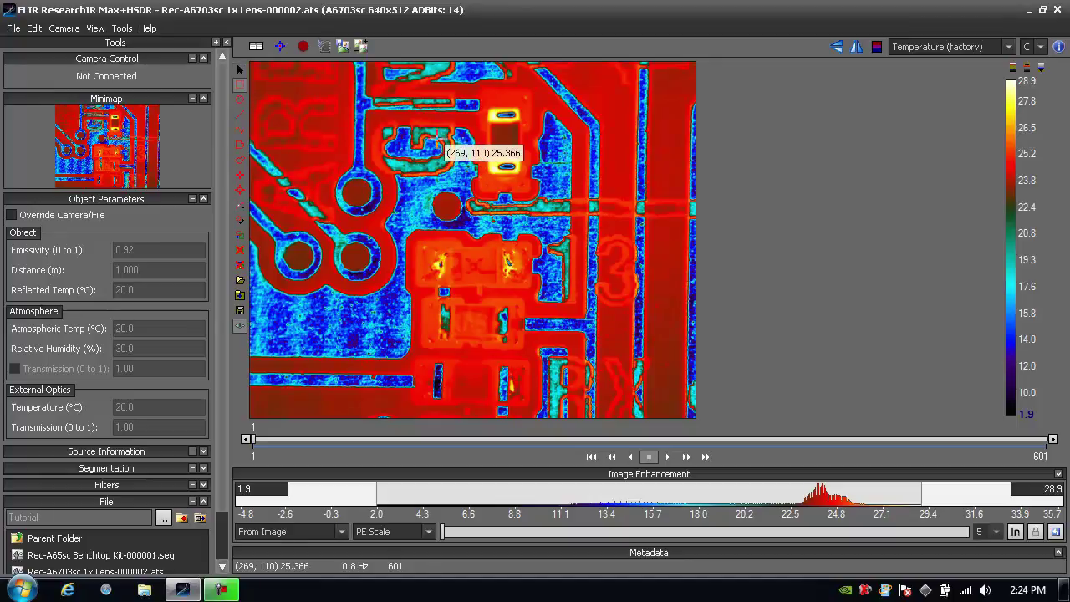
pyautogui.moveTo(449, 248); pyautogui.dragTo(494, 286)
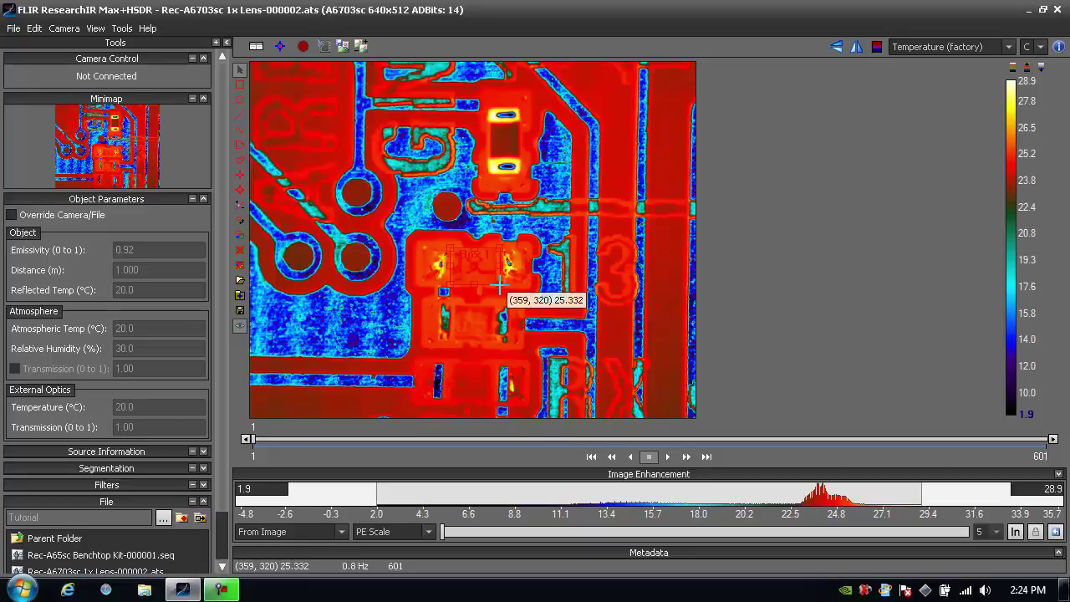
# Step: Draw a vertical line ROI about 120 pixels long through the component with bright end caps and place a cursor on its lower cap
pyautogui.click(241, 119)
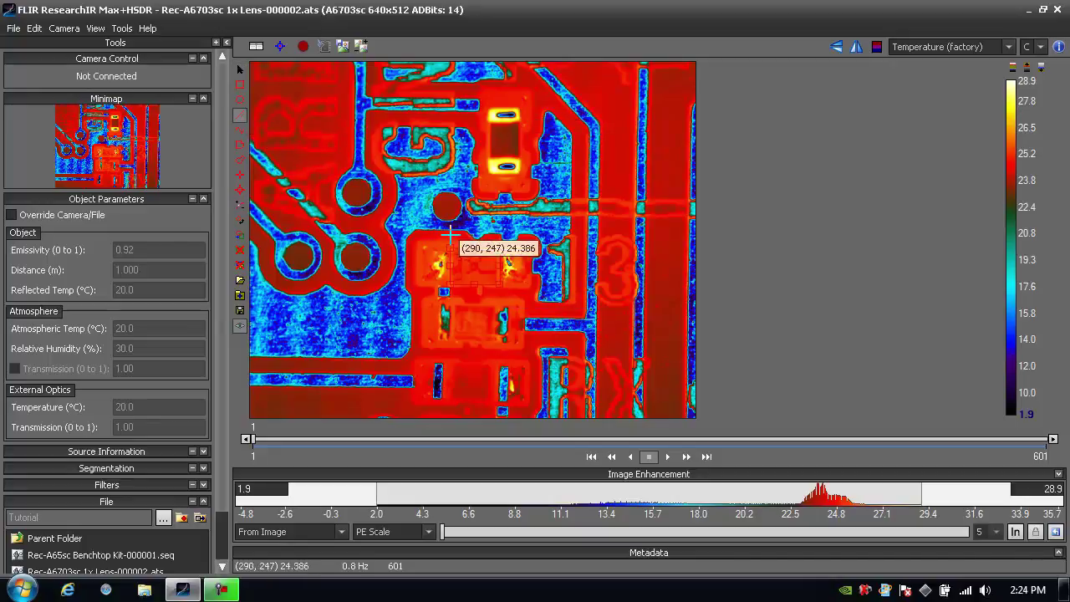
pyautogui.moveTo(503, 106); pyautogui.dragTo(503, 172)
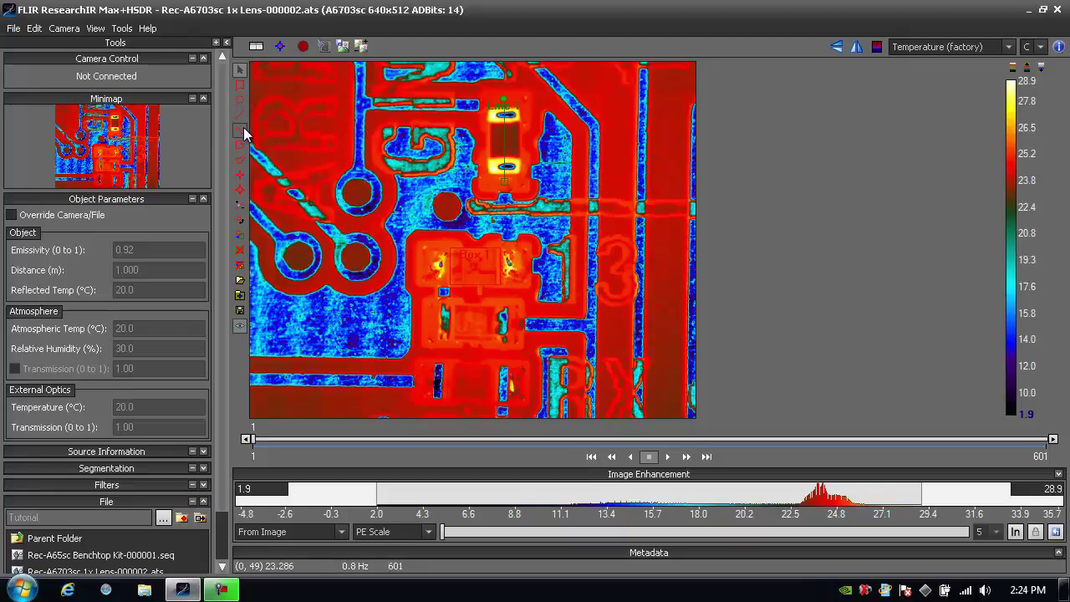
pyautogui.click(240, 192)
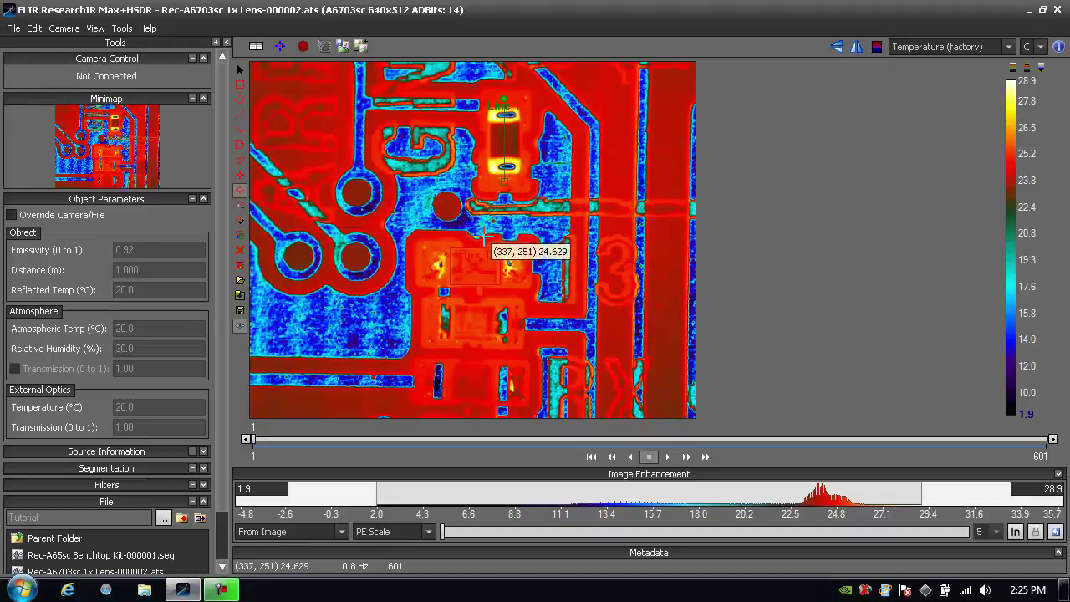
pyautogui.click(491, 165)
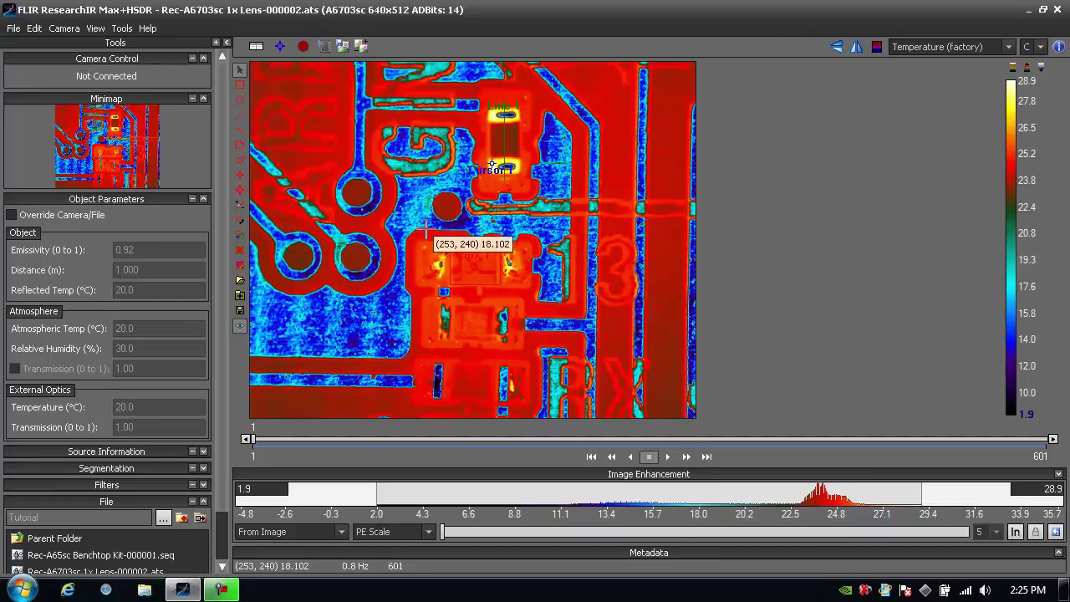
# Step: Open the properties of the Box 1 ROI and choose purple as its color
pyautogui.rightClick(478, 285)
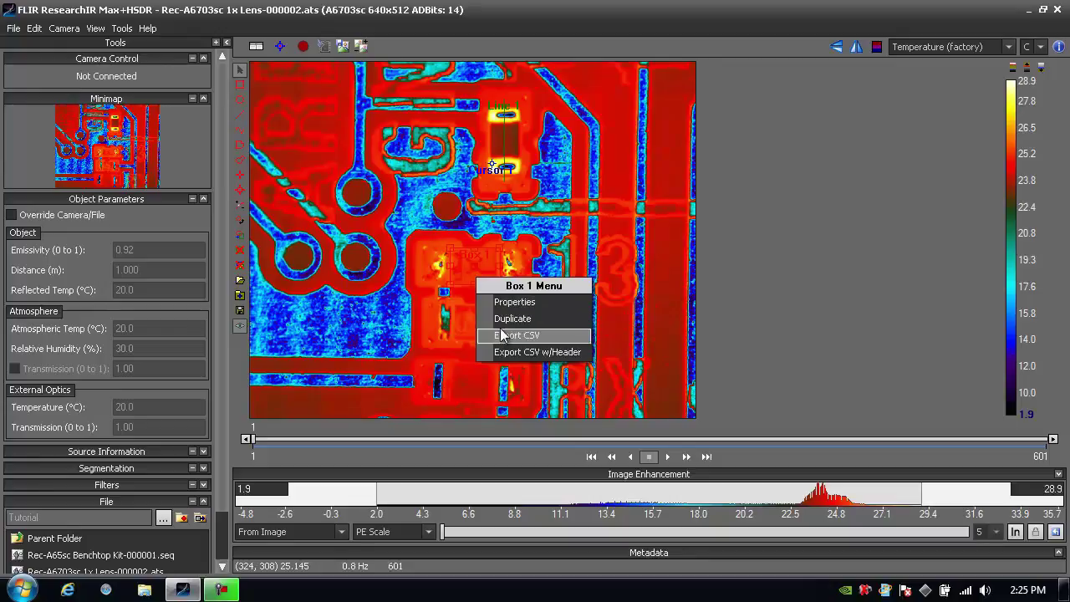
pyautogui.click(511, 303)
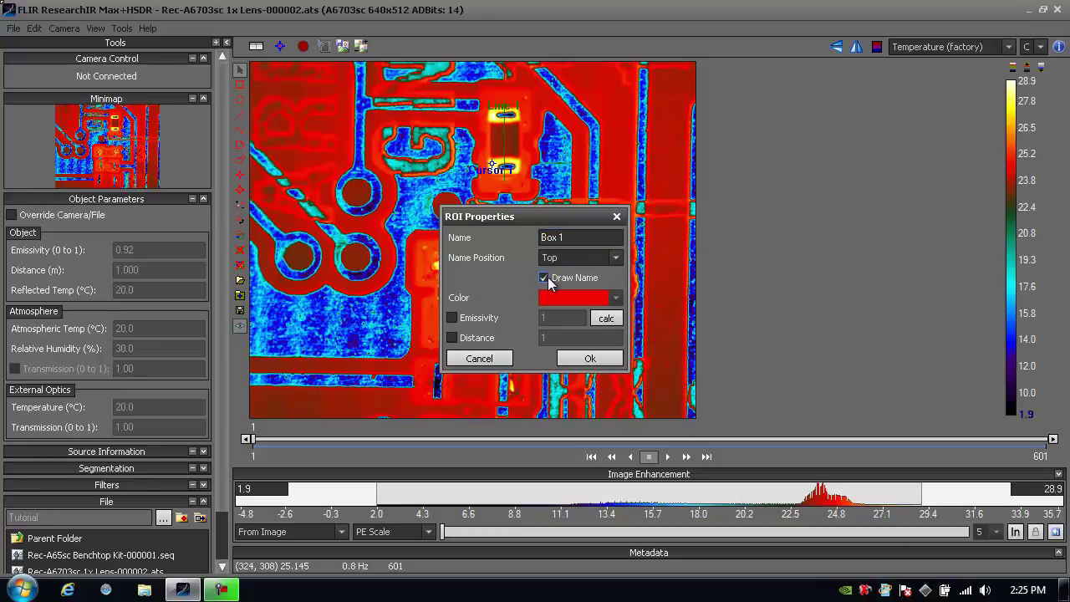
pyautogui.click(617, 300)
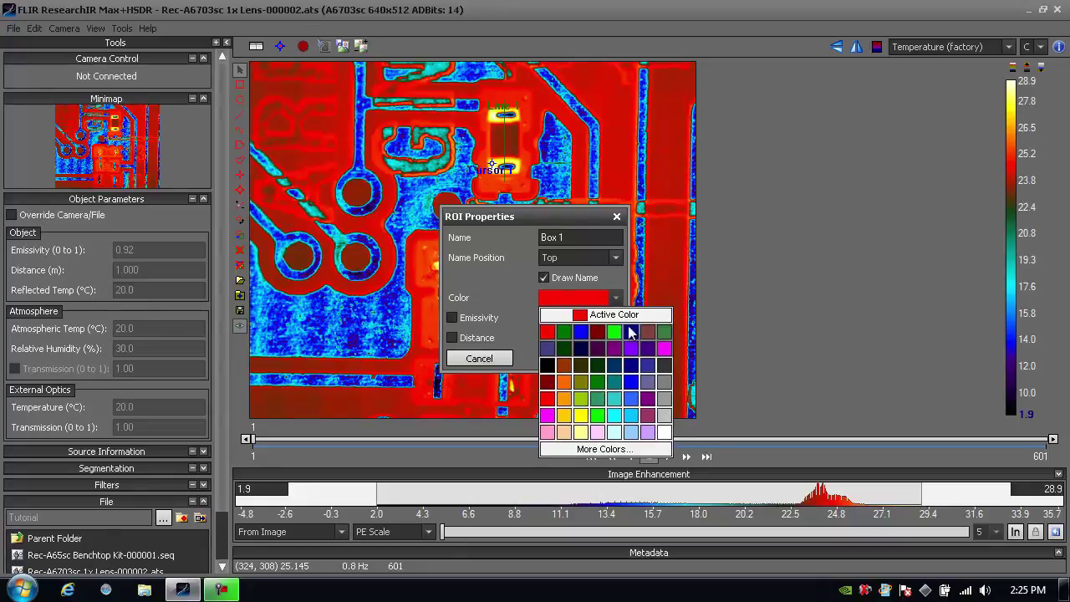
pyautogui.click(645, 395)
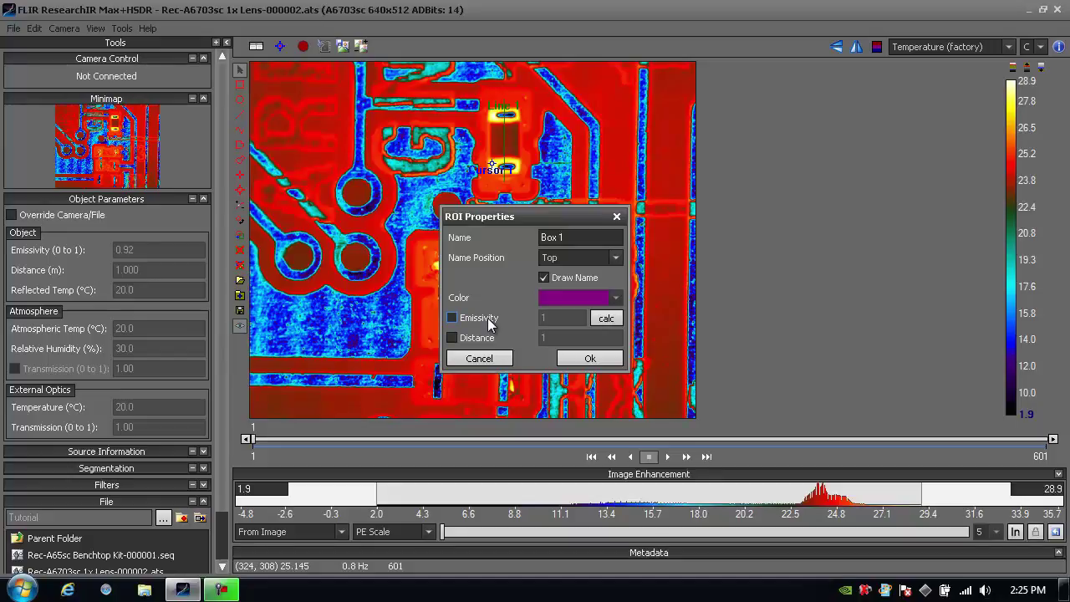
# Step: Try to calculate a custom emissivity for Box 1 from a known temperature of 25
pyautogui.click(456, 317)
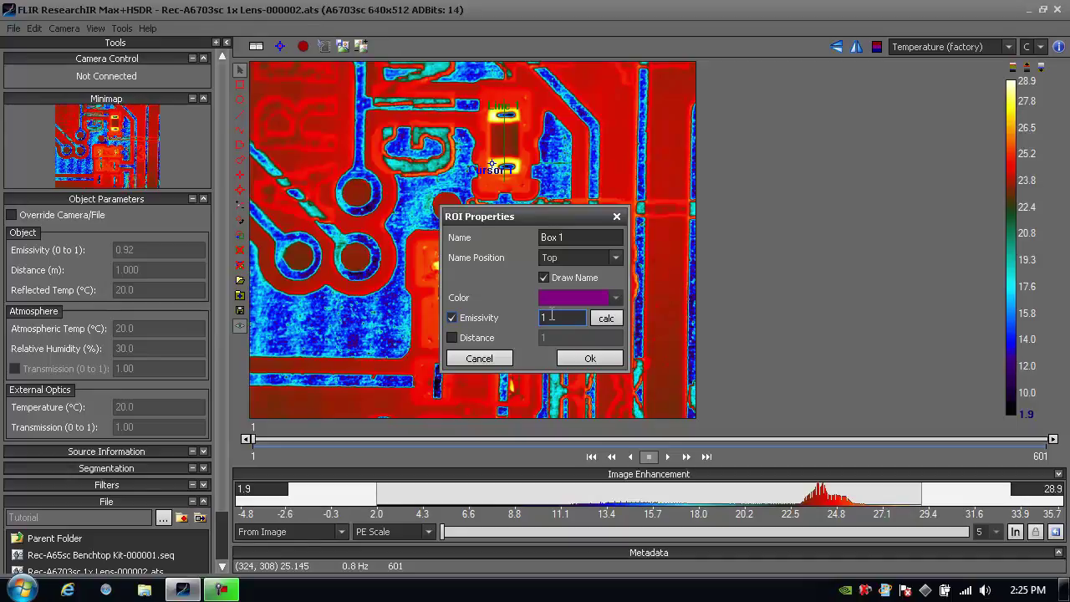
pyautogui.click(600, 319)
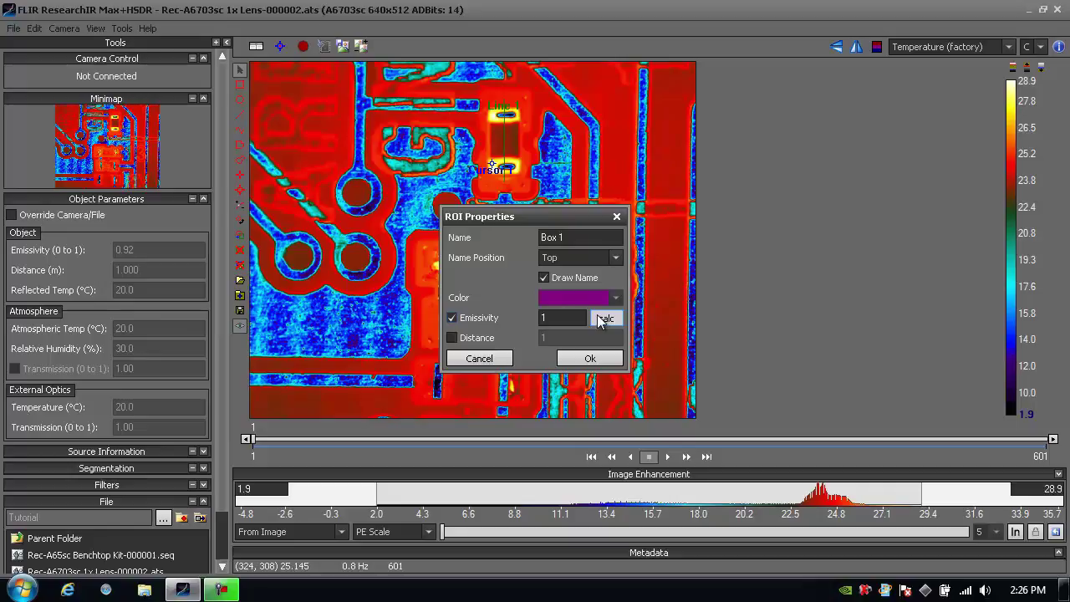
pyautogui.click(600, 319)
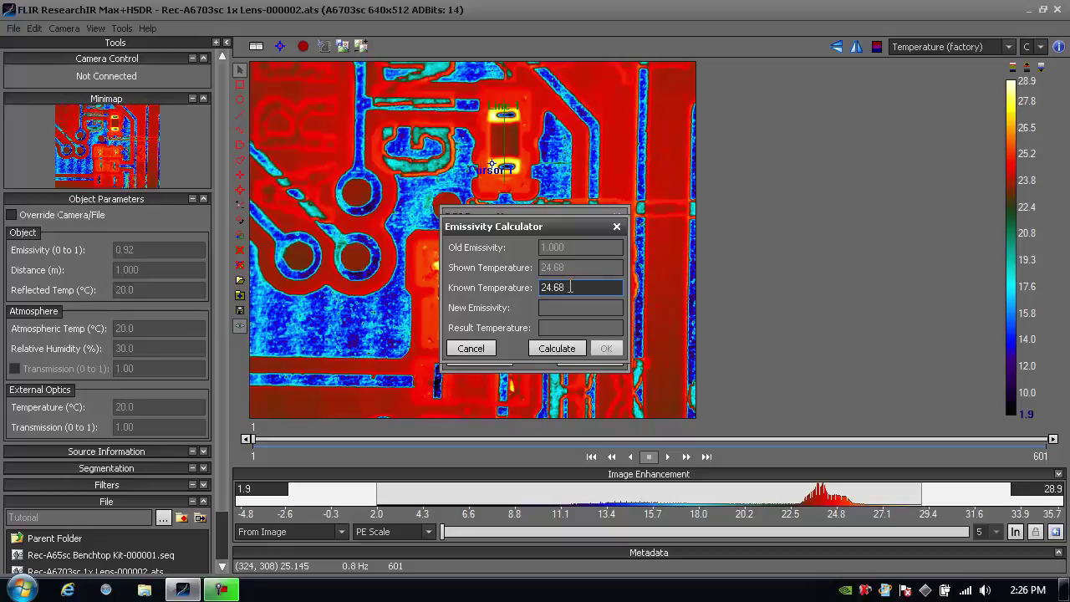
pyautogui.moveTo(568, 287); pyautogui.dragTo(533, 288)
pyautogui.write('25')
pyautogui.click(557, 349)
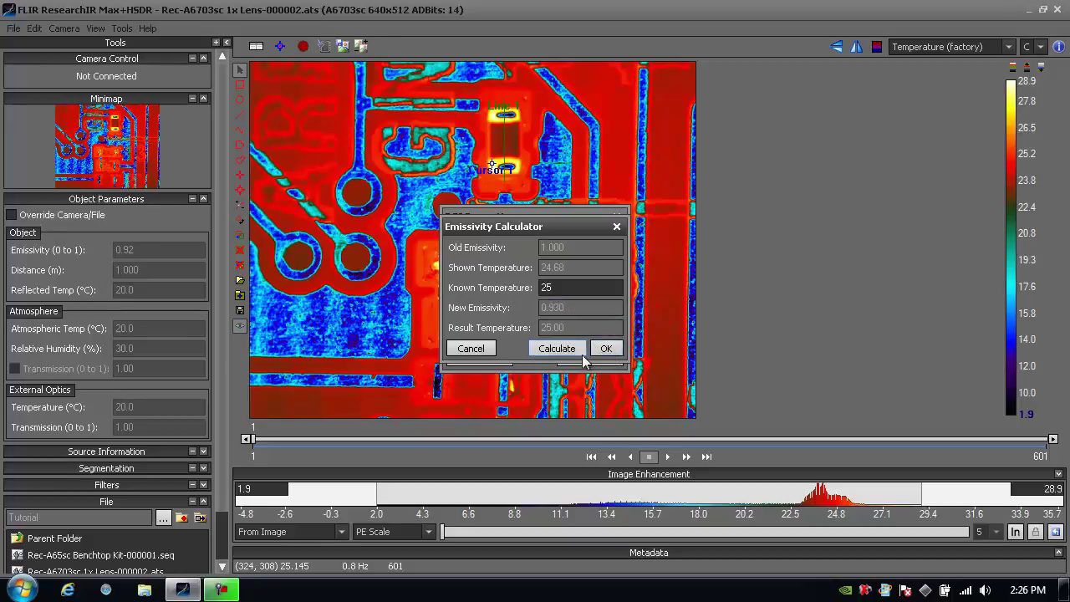
pyautogui.click(480, 358)
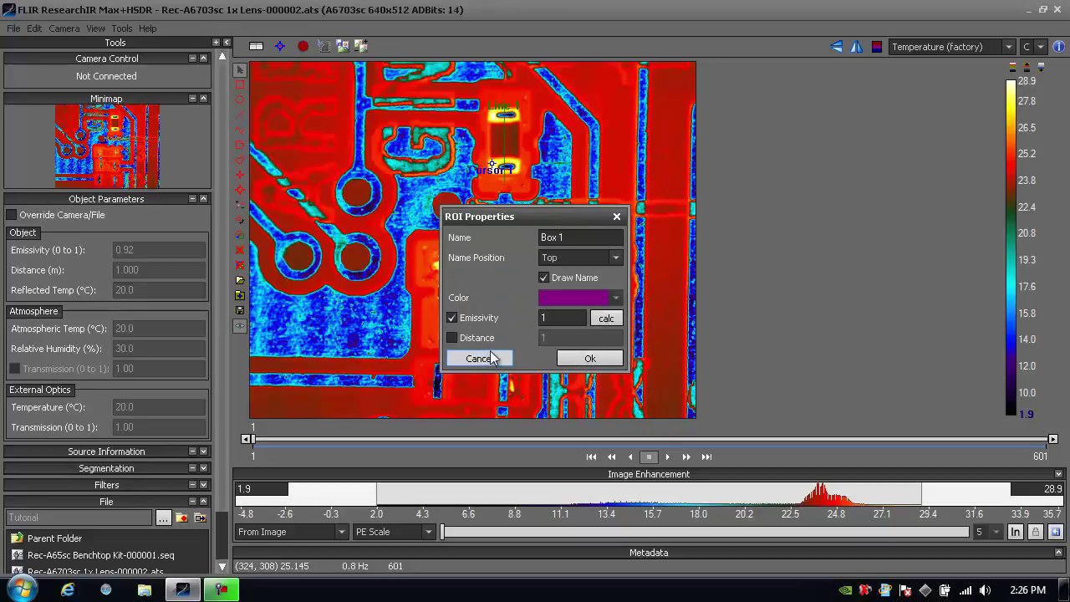
pyautogui.click(452, 319)
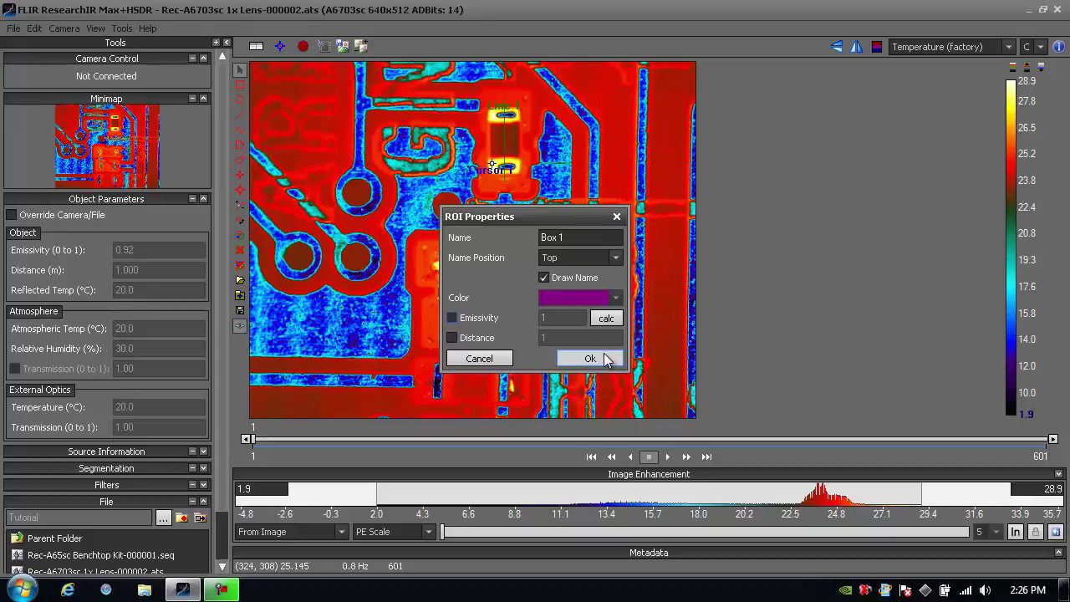
# Step: Apply the color change in the ROI properties and select Box 1 on the image
pyautogui.click(590, 358)
pyautogui.click(459, 266)
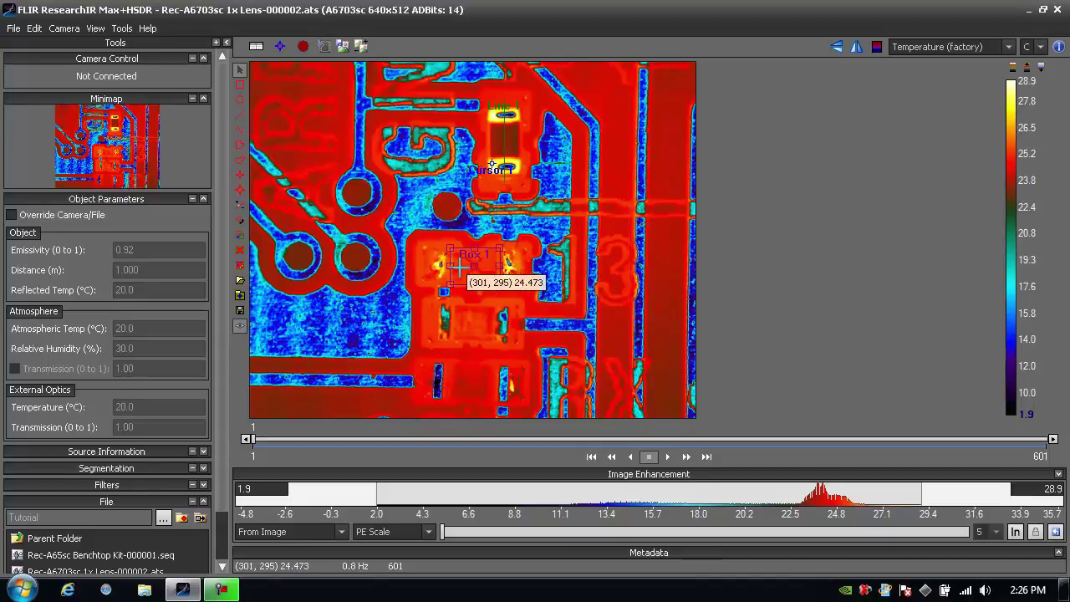
# Step: Open the ROI statistics viewer docked beside the image, and collapse the Tools pane to make room for both
pyautogui.click(256, 47)
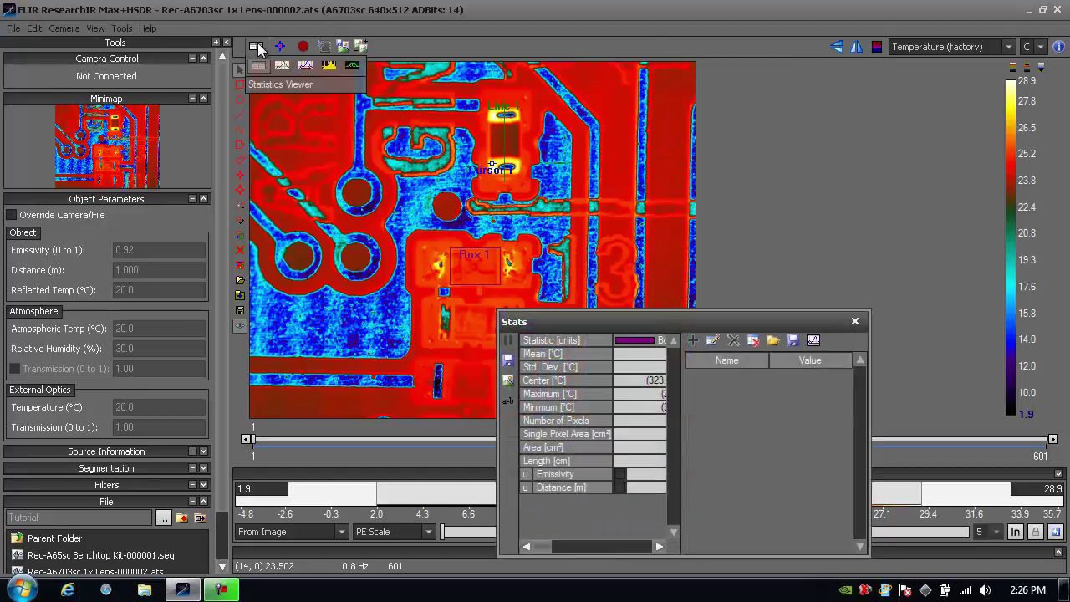
pyautogui.moveTo(618, 318); pyautogui.dragTo(427, 115)
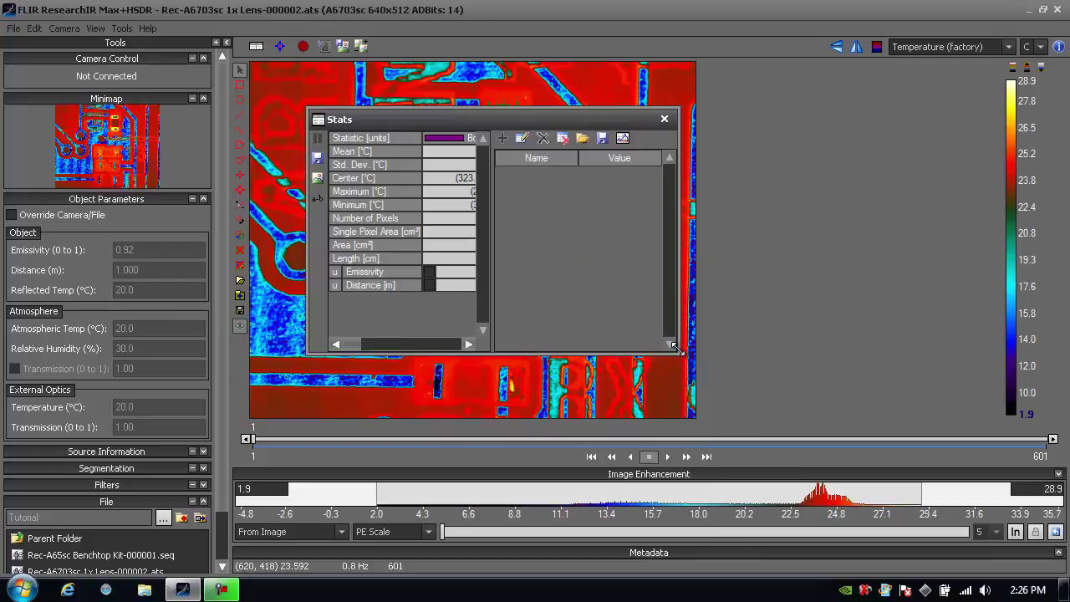
pyautogui.moveTo(677, 350); pyautogui.dragTo(827, 384)
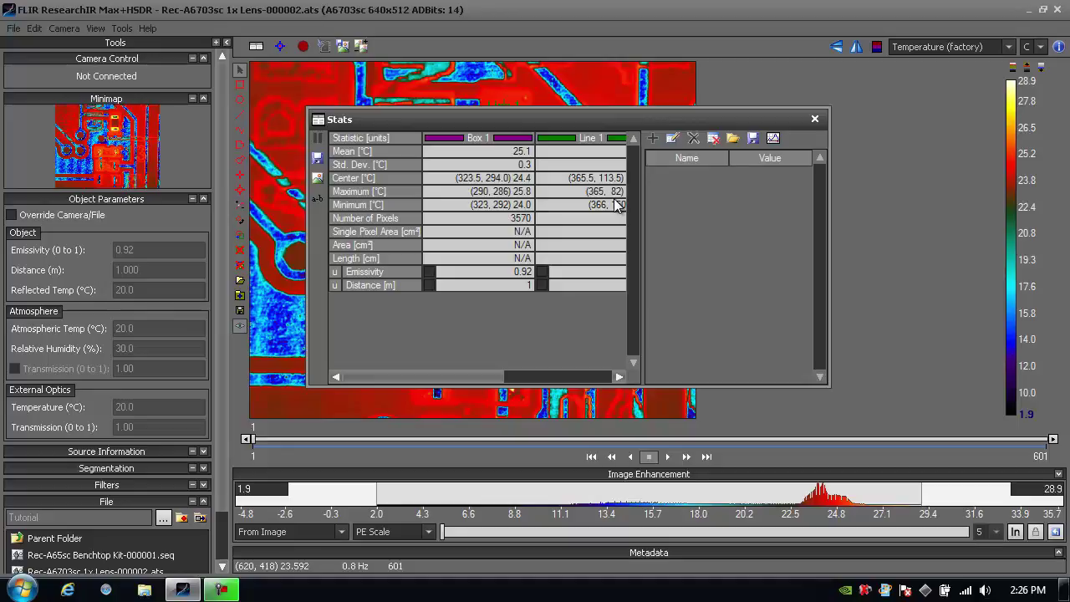
pyautogui.moveTo(589, 120); pyautogui.dragTo(670, 319)
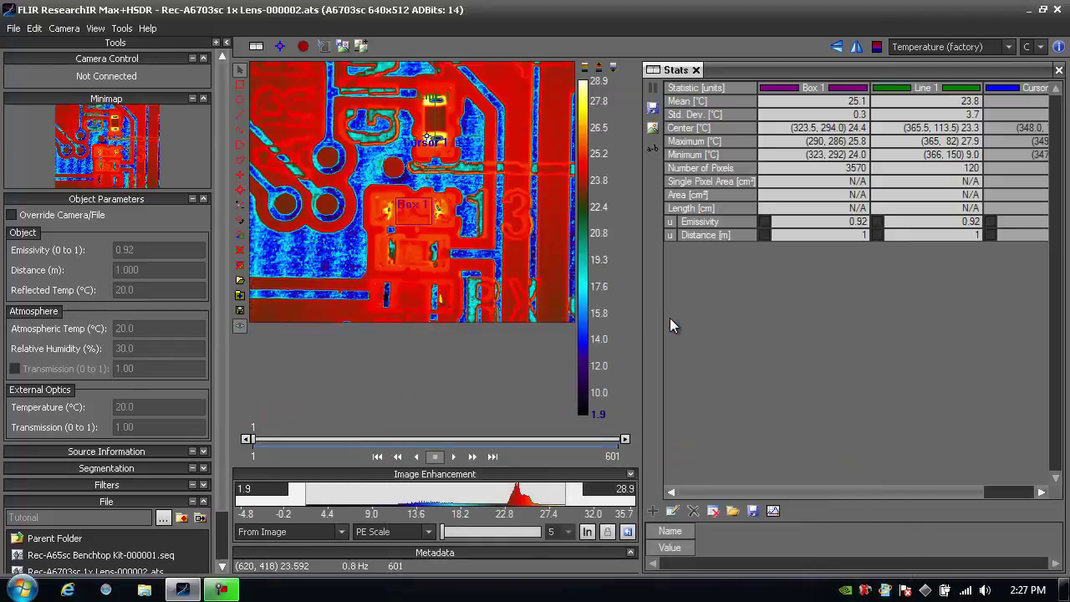
pyautogui.click(225, 40)
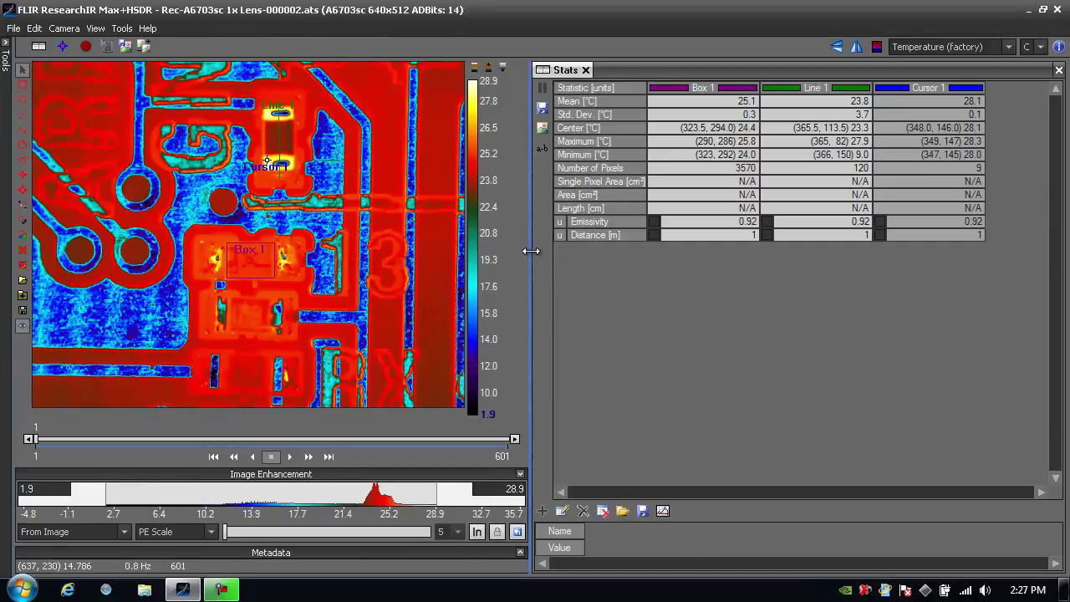
pyautogui.moveTo(532, 251); pyautogui.dragTo(589, 253)
# Step: Create a temporal plot of Box 1 and dock it beneath the statistics, giving the plot the larger share of the height
pyautogui.click(268, 269)
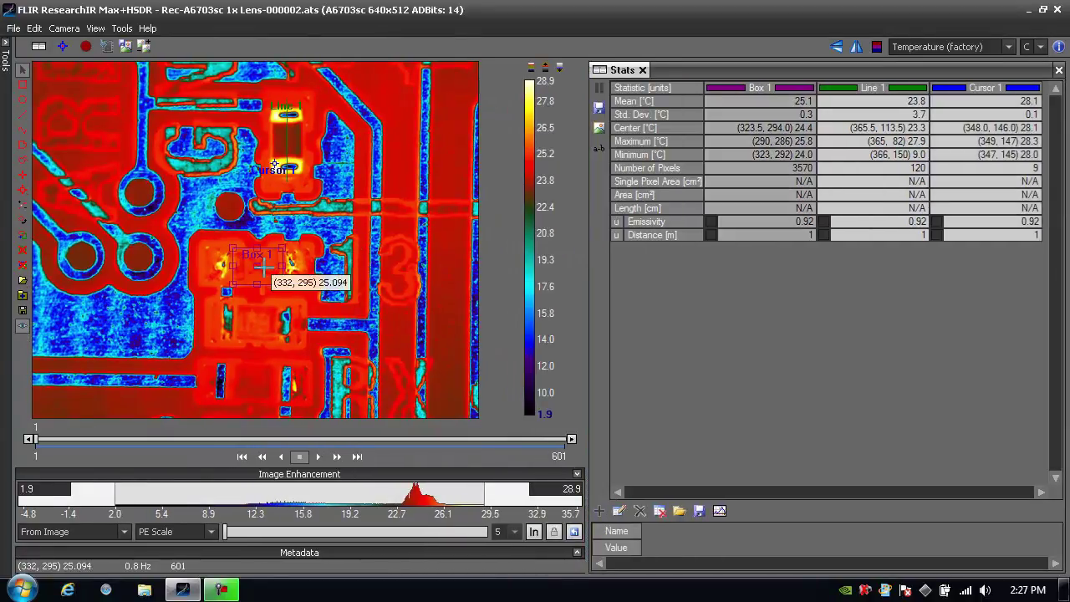
pyautogui.click(38, 47)
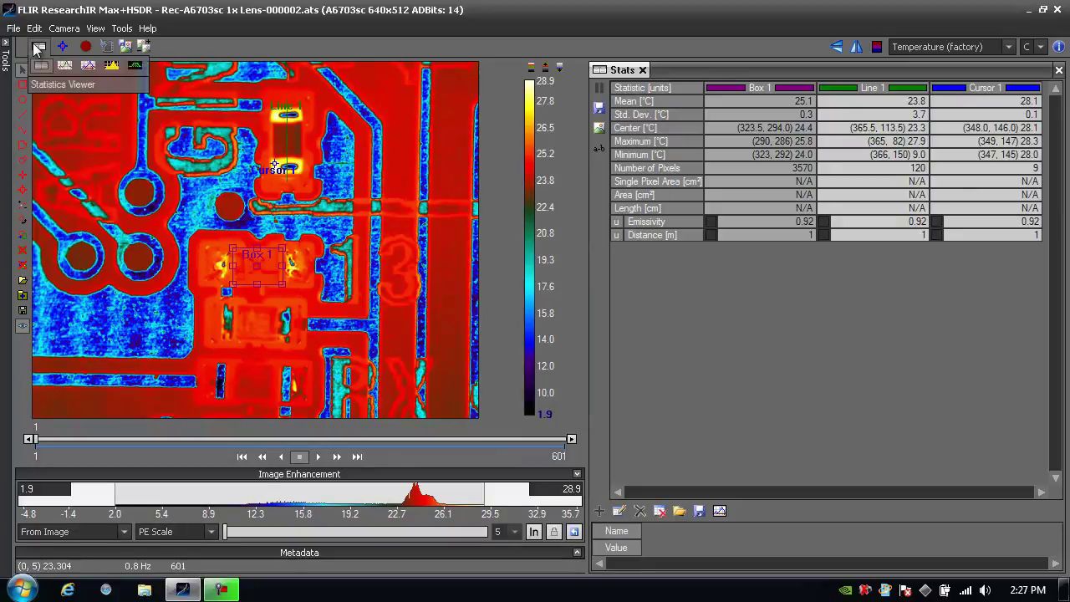
pyautogui.click(90, 71)
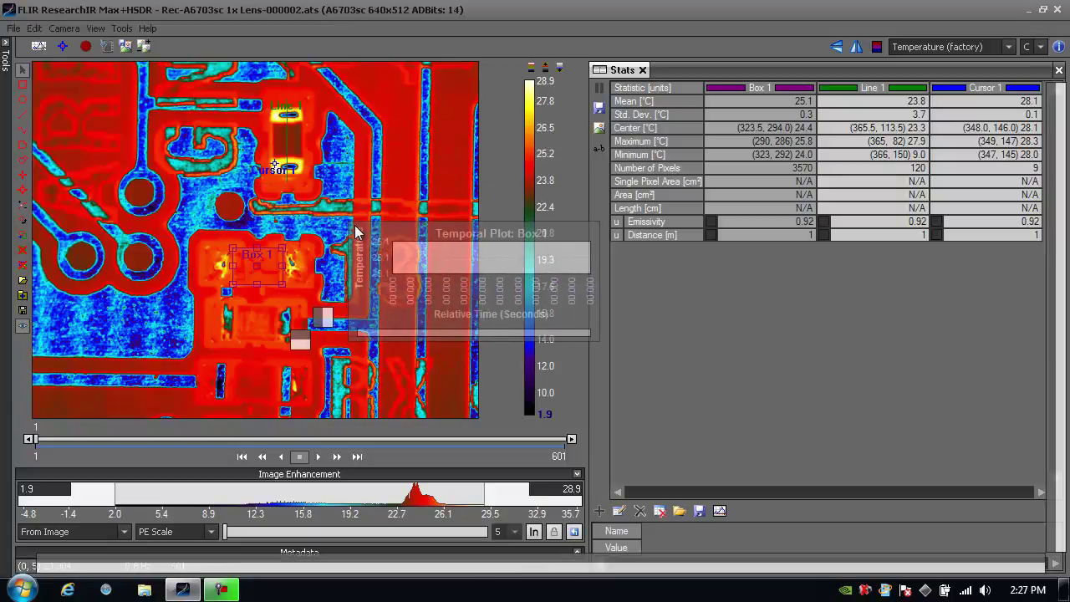
pyautogui.moveTo(377, 245); pyautogui.dragTo(795, 351)
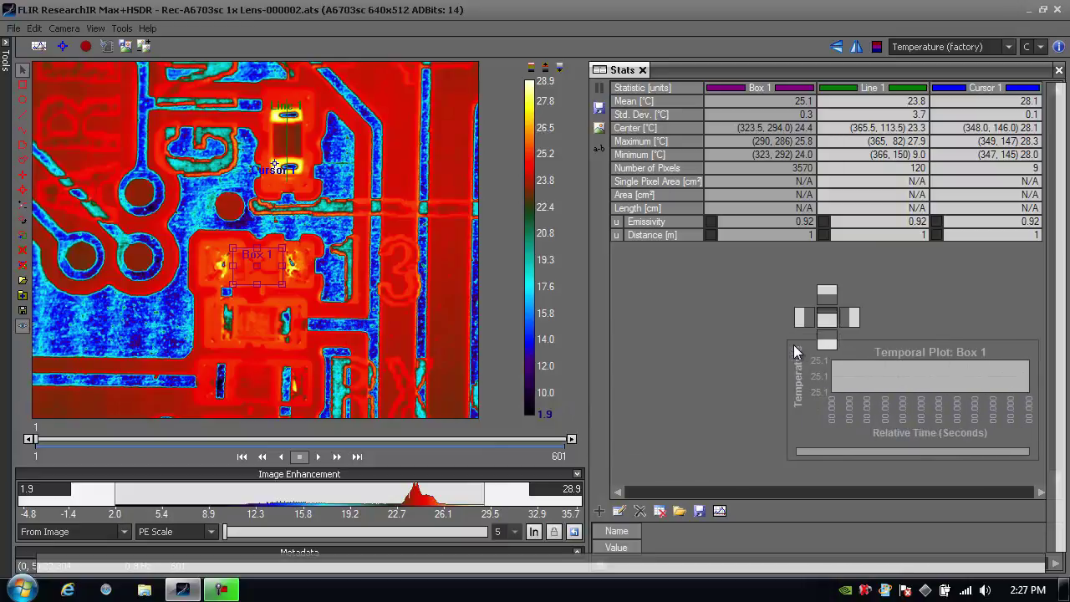
pyautogui.moveTo(824, 329); pyautogui.dragTo(824, 320)
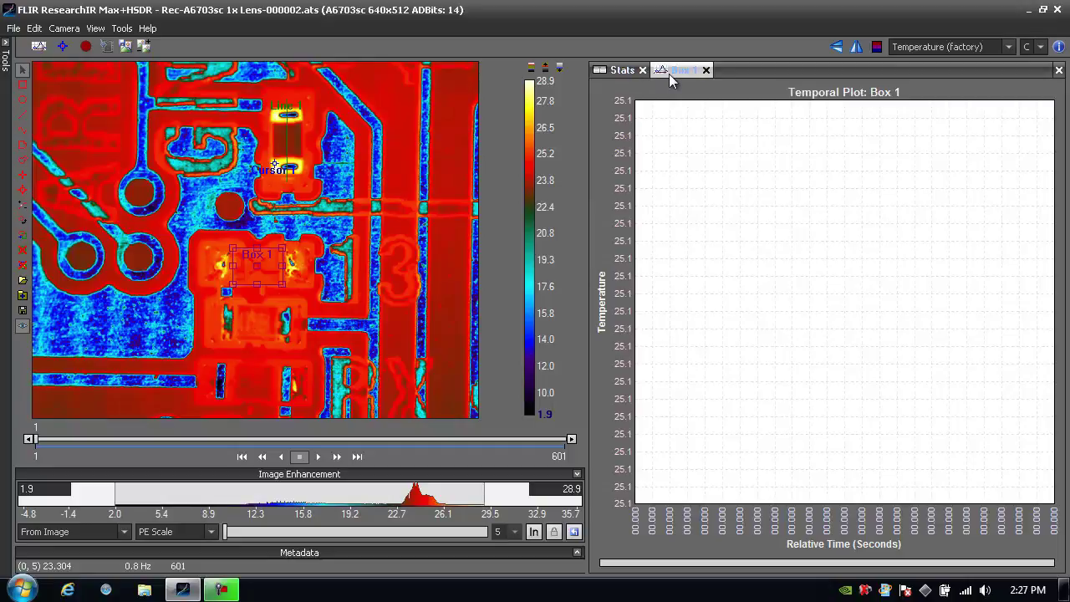
pyautogui.moveTo(671, 74); pyautogui.dragTo(825, 341)
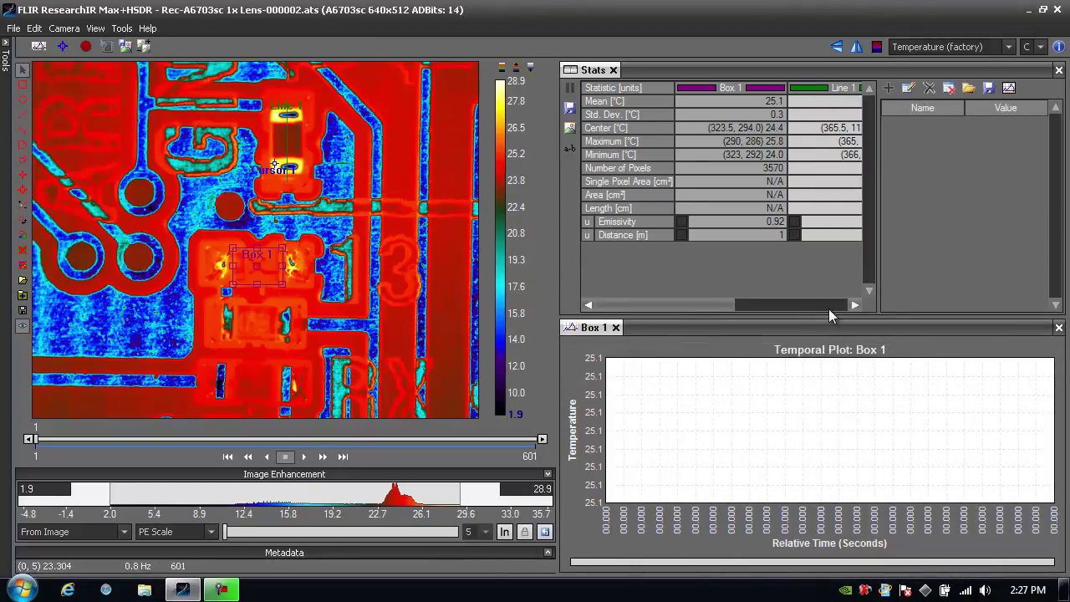
pyautogui.moveTo(830, 316); pyautogui.dragTo(823, 266)
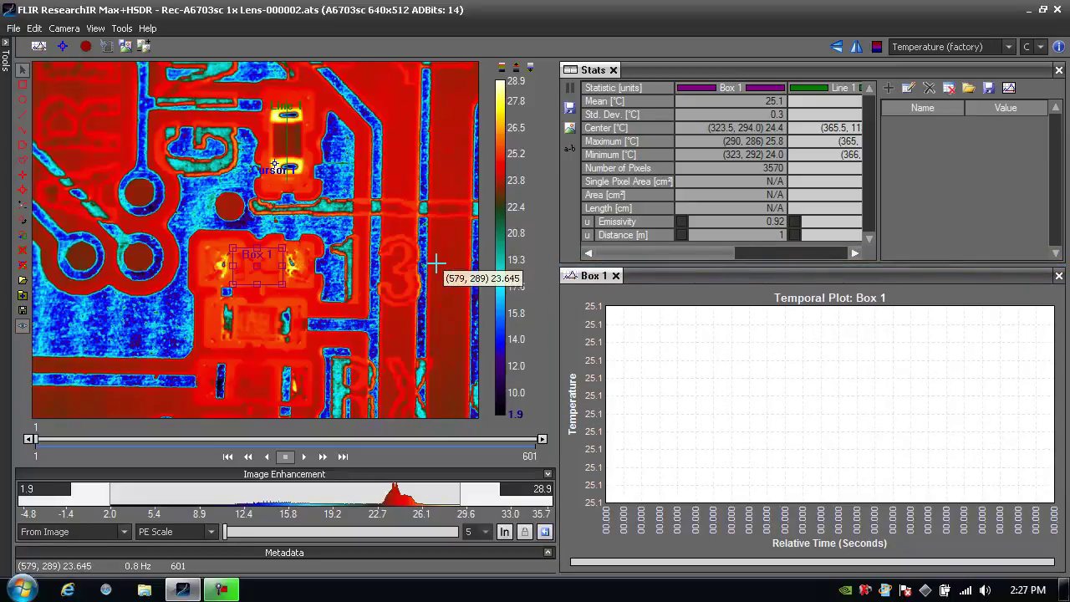
# Step: Add a profile plot of Line 1 tabbed with the statistics, and a whole-image histogram tabbed with the Box 1 temporal plot
pyautogui.click(275, 164)
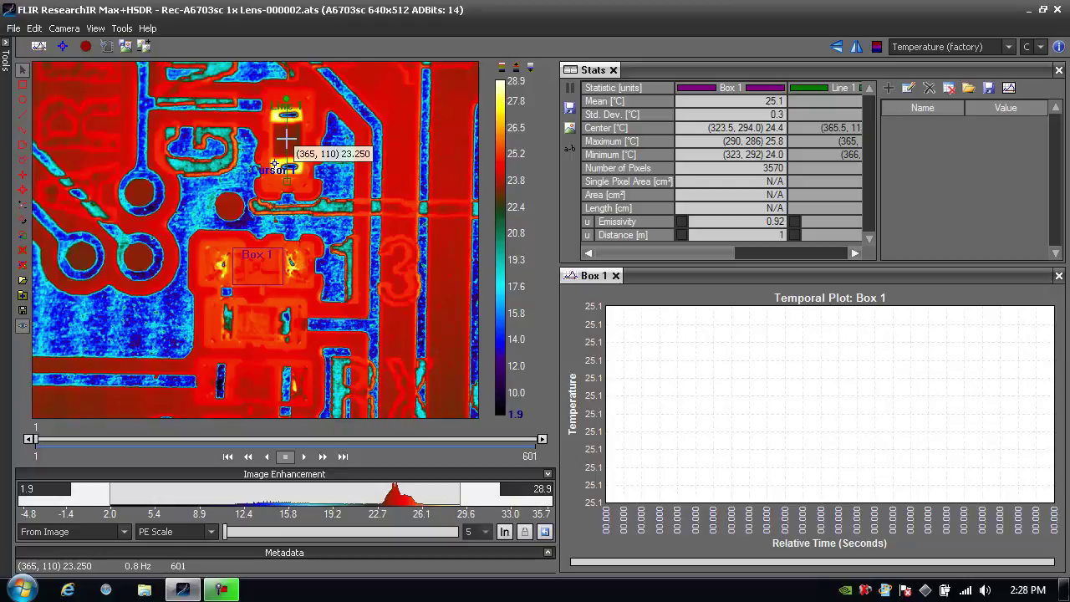
pyautogui.click(37, 50)
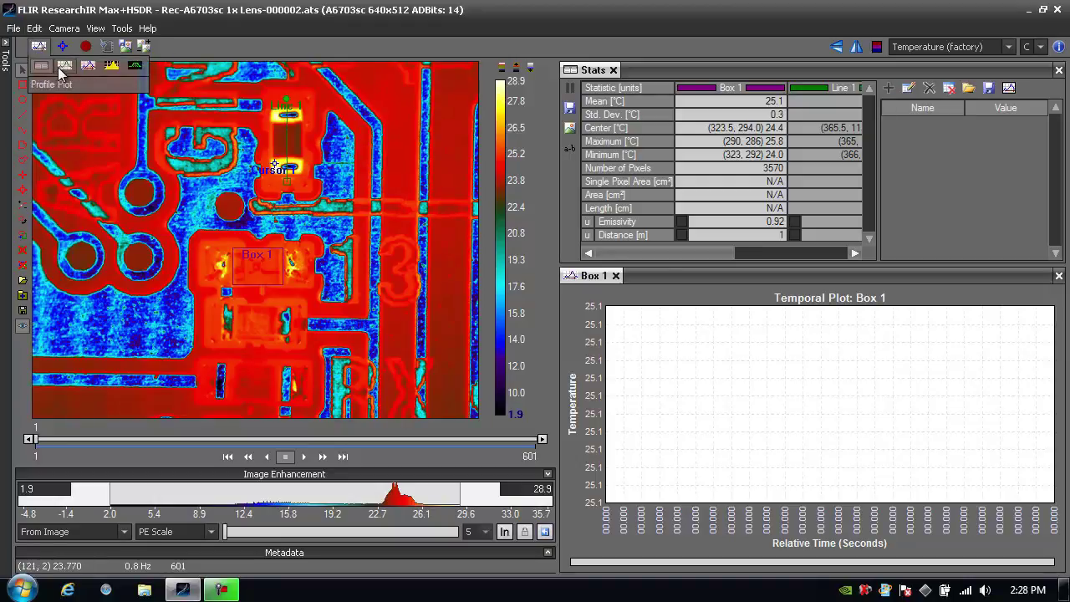
pyautogui.moveTo(67, 76); pyautogui.dragTo(816, 175)
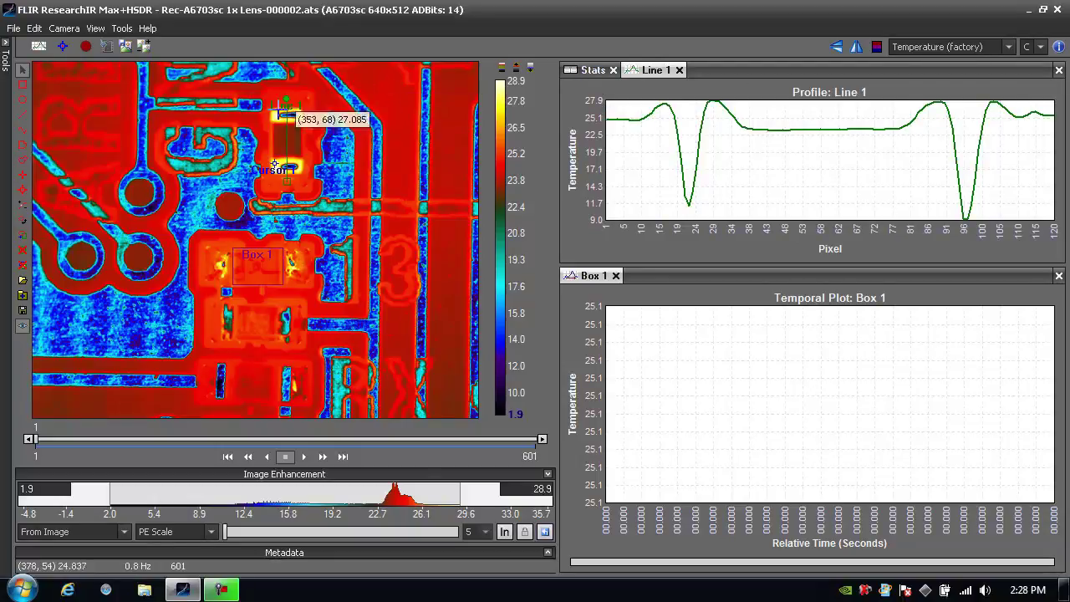
pyautogui.click(36, 48)
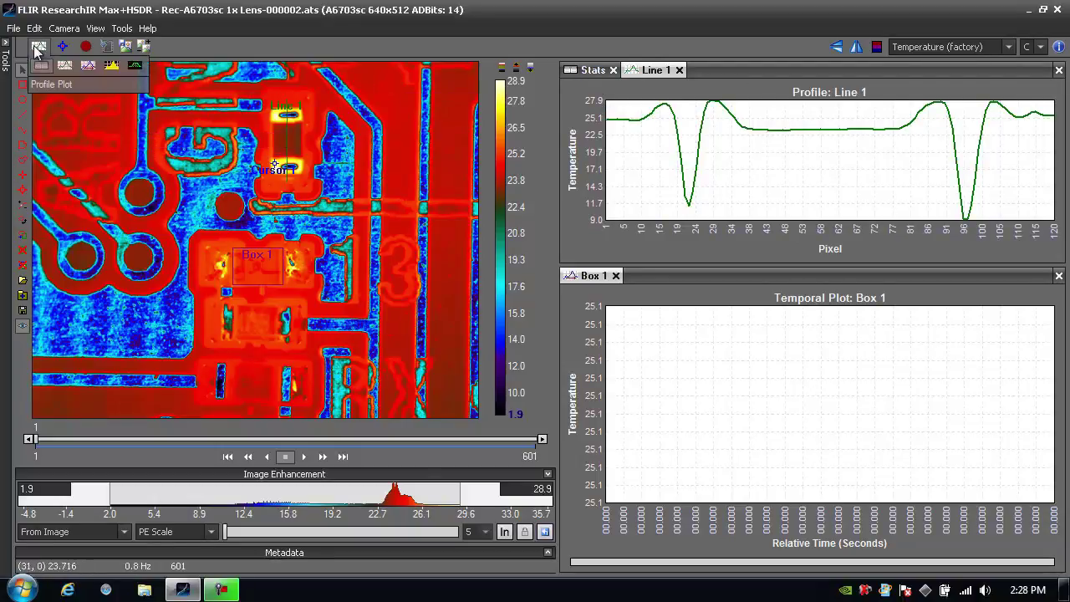
pyautogui.moveTo(110, 69); pyautogui.dragTo(820, 429)
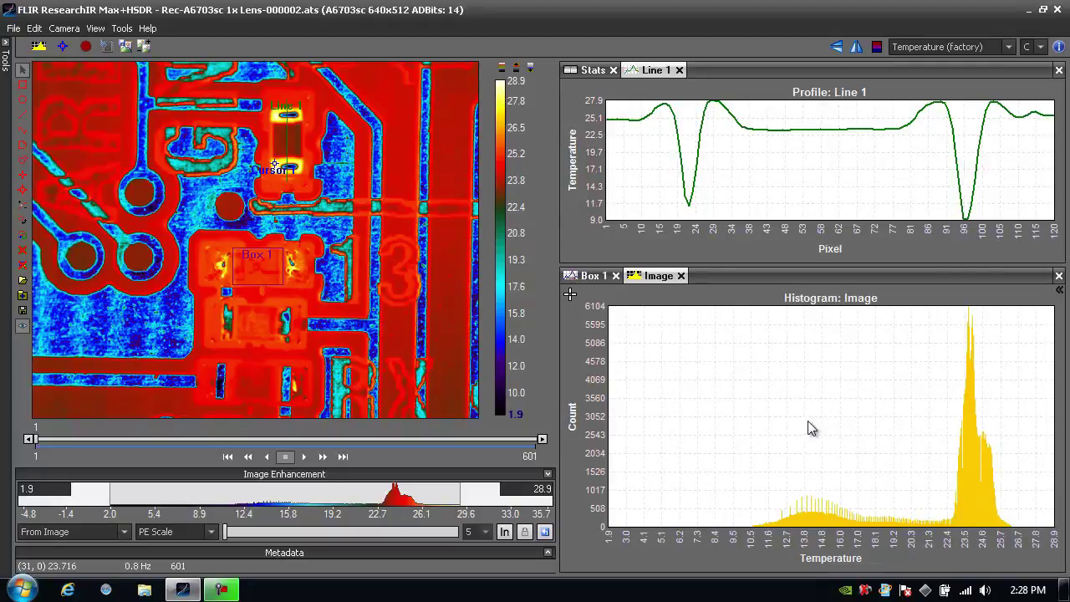
# Step: Bring the Box 1 temporal plot and the statistics to the front and play the recording to fill the plot
pyautogui.click(584, 277)
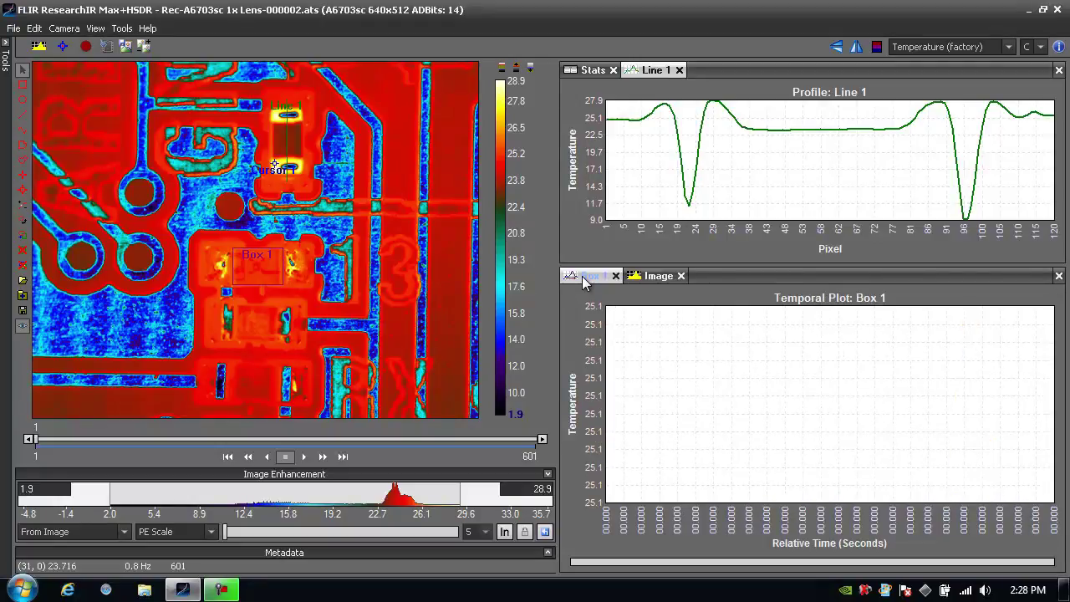
pyautogui.click(581, 71)
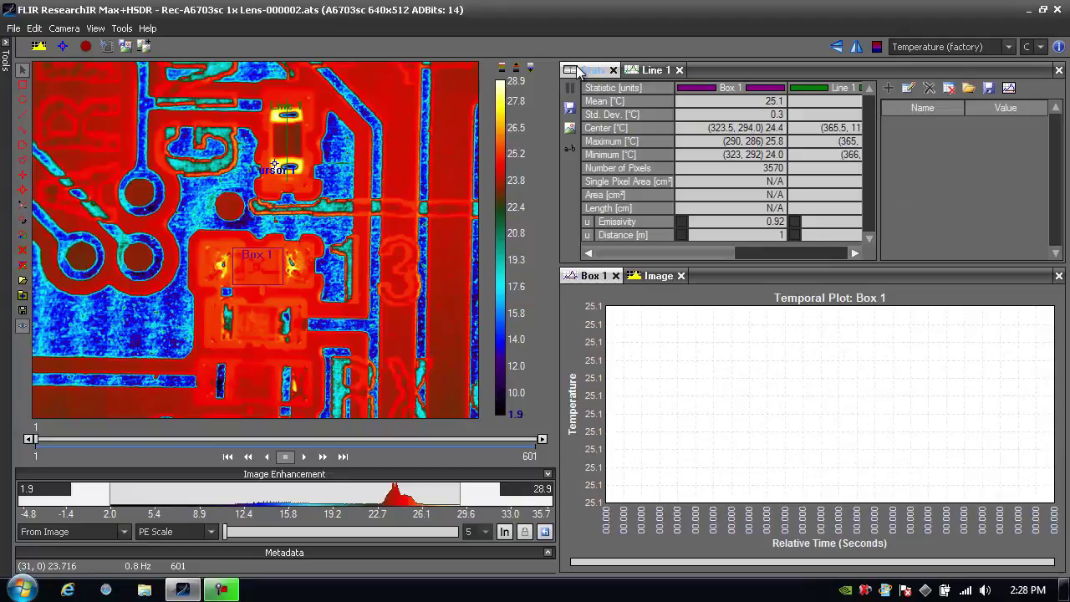
pyautogui.click(305, 456)
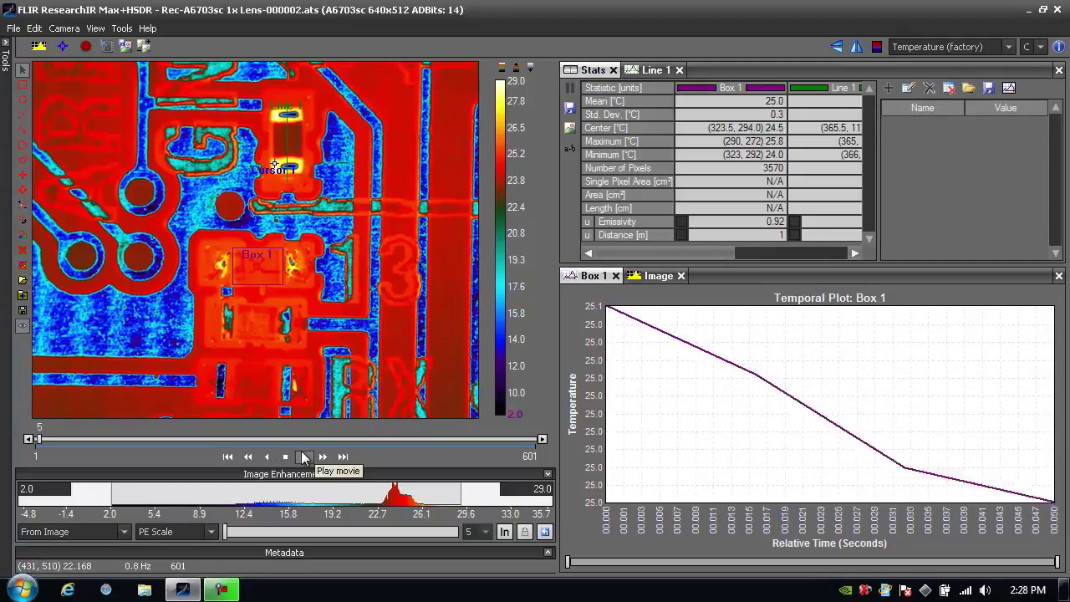